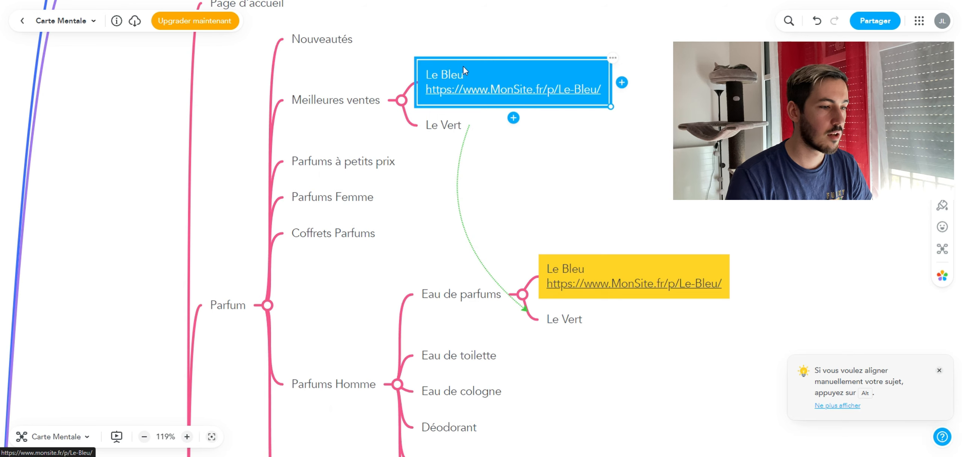
Examine the Parfums Homme branch of the mind map, focusing on its Eau de parfums topic.
{"action": "left_click_drag", "start_coordinate": [636, 199], "coordinate": [602, 101]}
{"action": "left_click", "coordinate": [393, 199]}
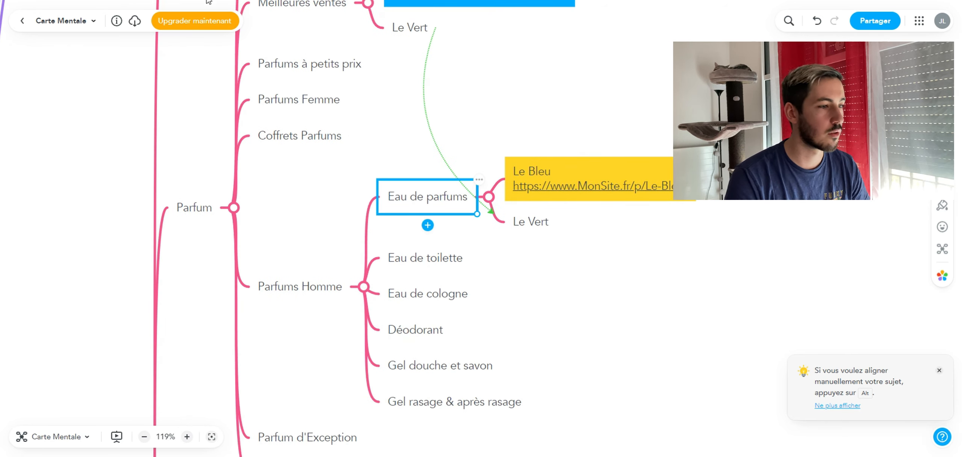
{"action": "left_click", "coordinate": [590, 118]}
{"action": "scroll", "coordinate": [590, 119], "scroll_direction": "down", "scroll_amount": 3}
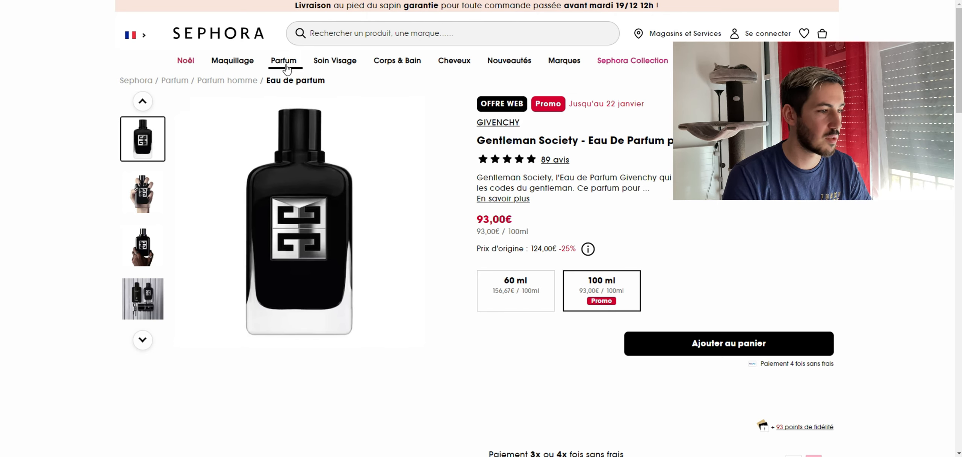
{"action": "mouse_move", "coordinate": [285, 66]}
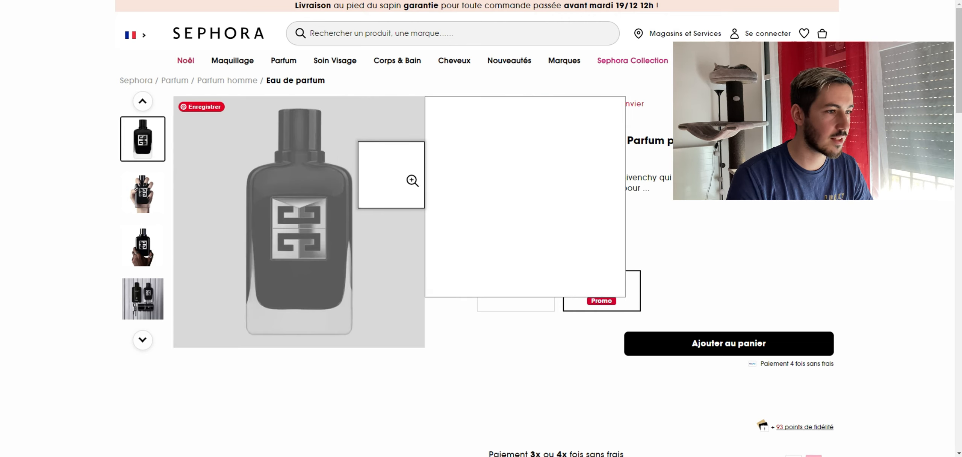
{"action": "left_click", "coordinate": [371, 34]}
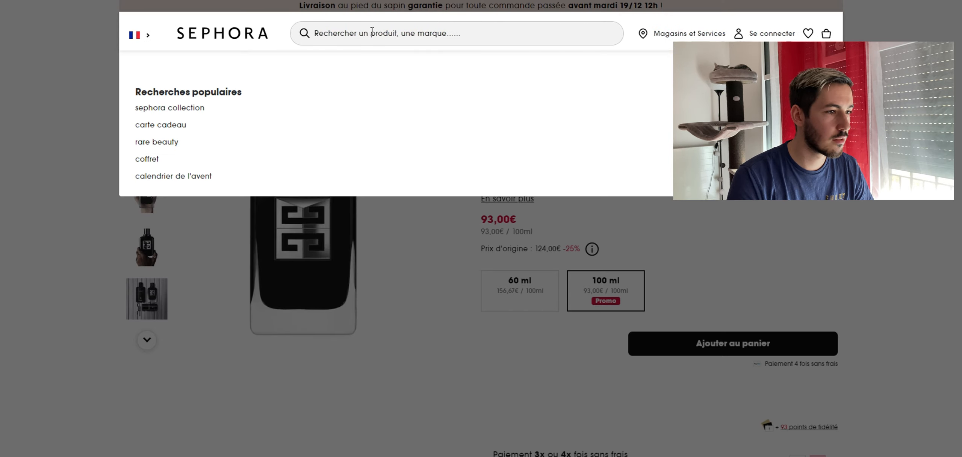
{"action": "type", "text": "https://www.sephora.fr/p/gentleman-society---eau-de-parfum-pour-homme-P10048413.html"}
{"action": "key", "text": "ctrl+a"}
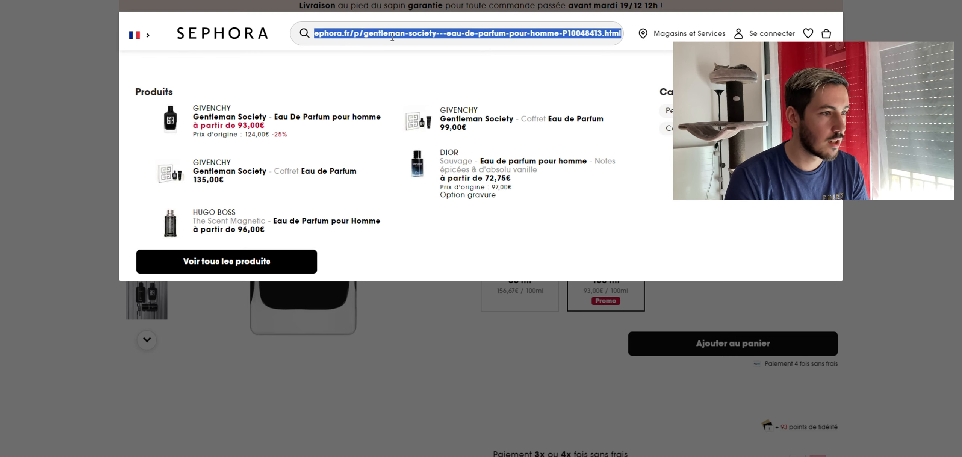
{"action": "key", "text": "Home"}
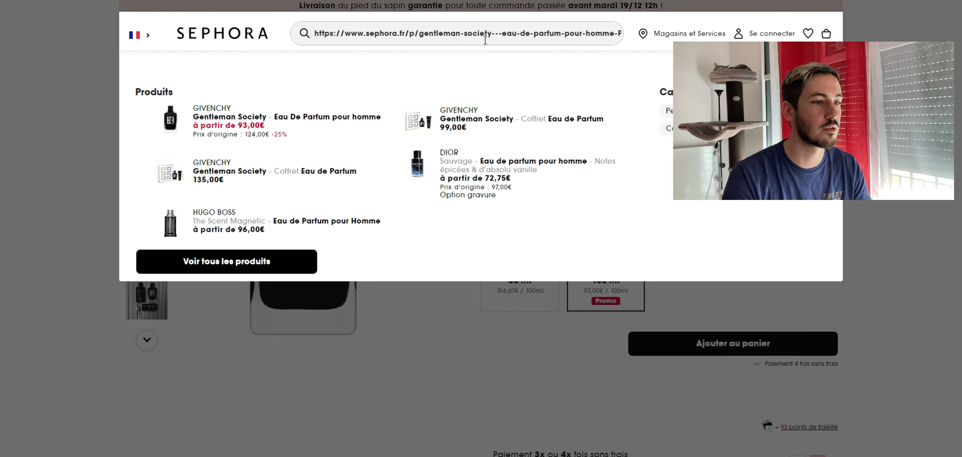
{"action": "left_click_drag", "start_coordinate": [555, 30], "coordinate": [654, 33]}
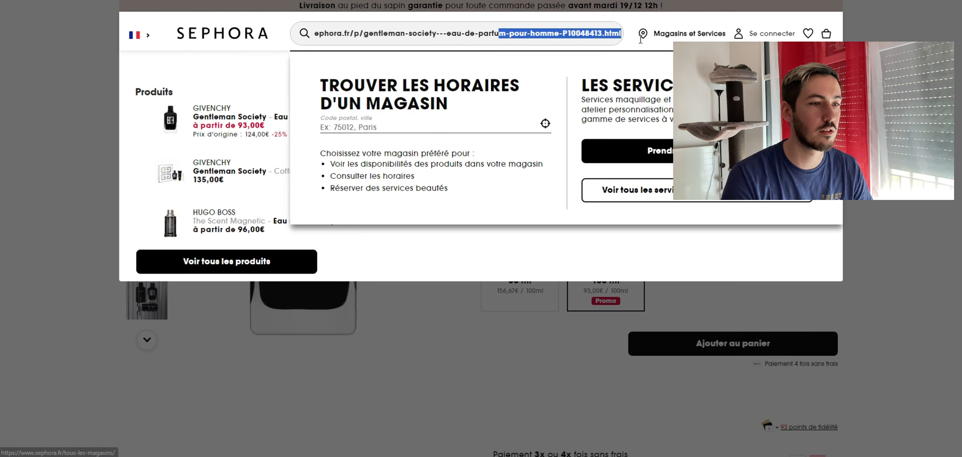
{"action": "left_click", "coordinate": [594, 33]}
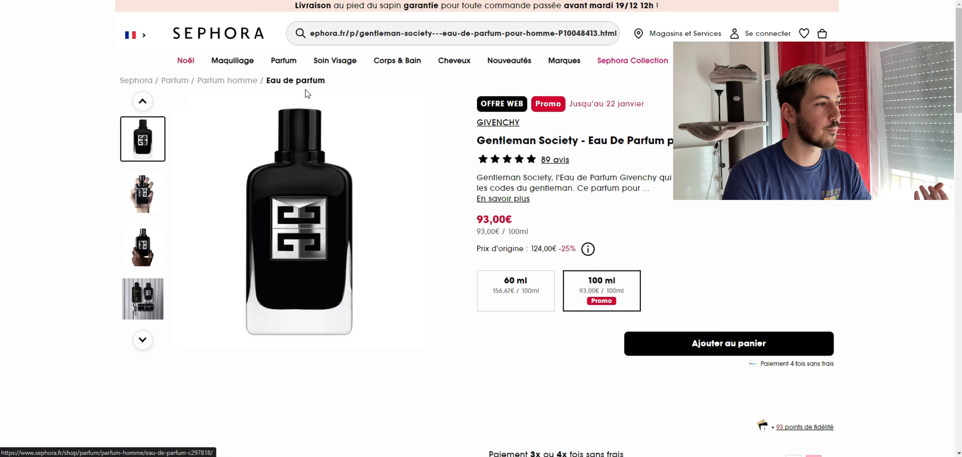
Switch back to the mind map and reattach the green arrow so it runs from the blue Le Bleu topic to the yellow one.
{"action": "left_click", "coordinate": [308, 1]}
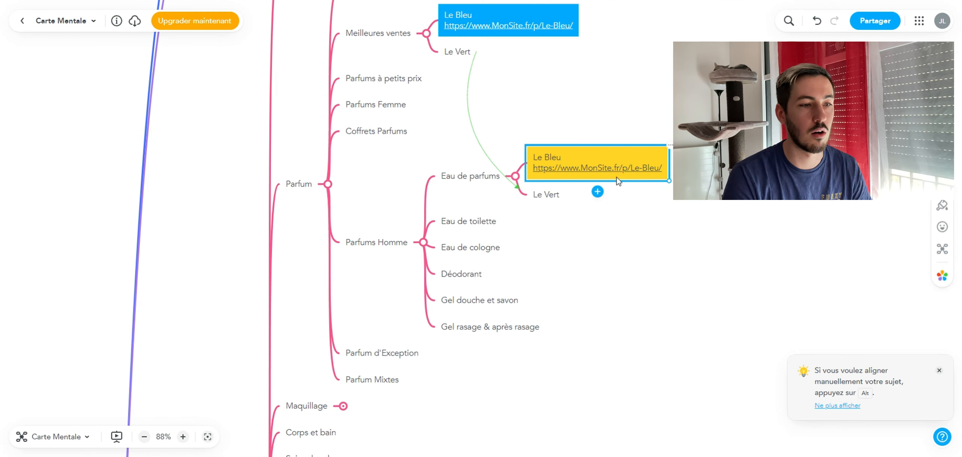
{"action": "left_click", "coordinate": [543, 99]}
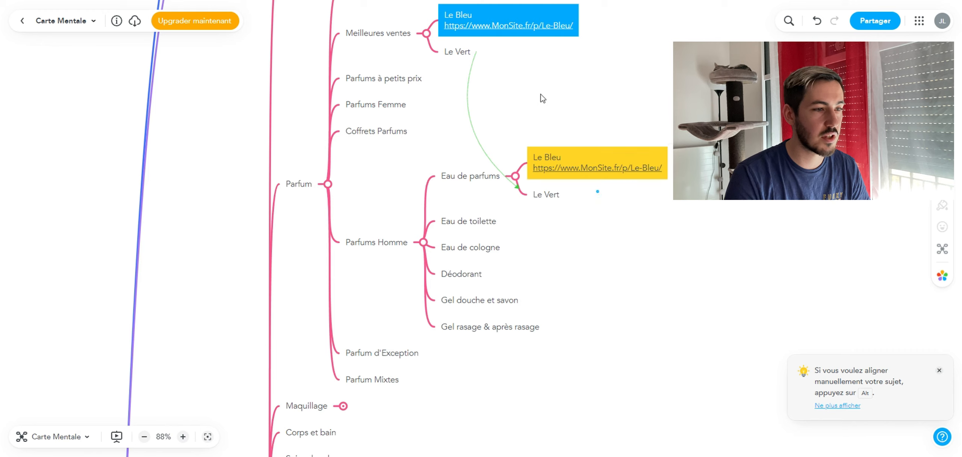
{"action": "left_click", "coordinate": [474, 71]}
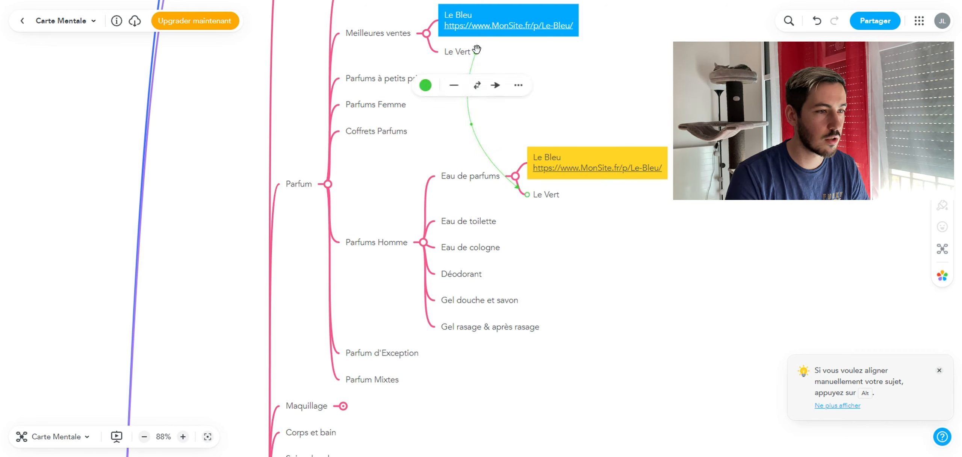
{"action": "left_click_drag", "start_coordinate": [477, 53], "coordinate": [503, 39]}
{"action": "left_click", "coordinate": [512, 10]}
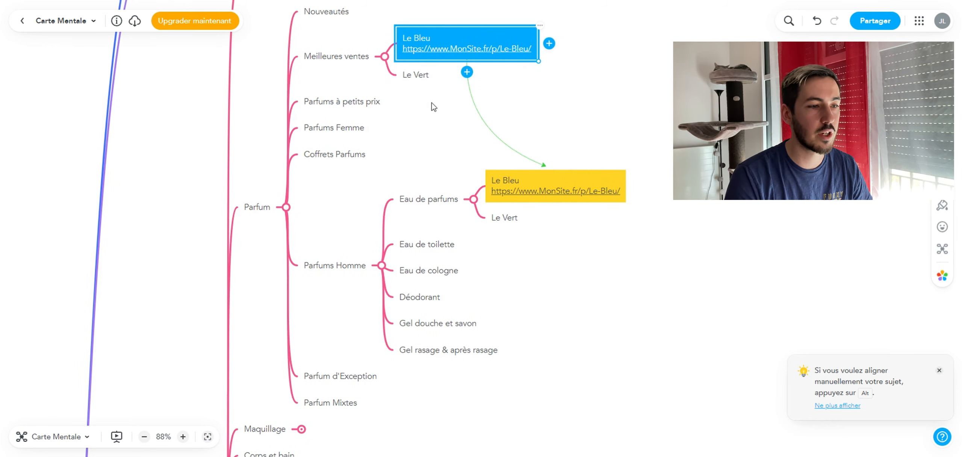
{"action": "left_click", "coordinate": [551, 186]}
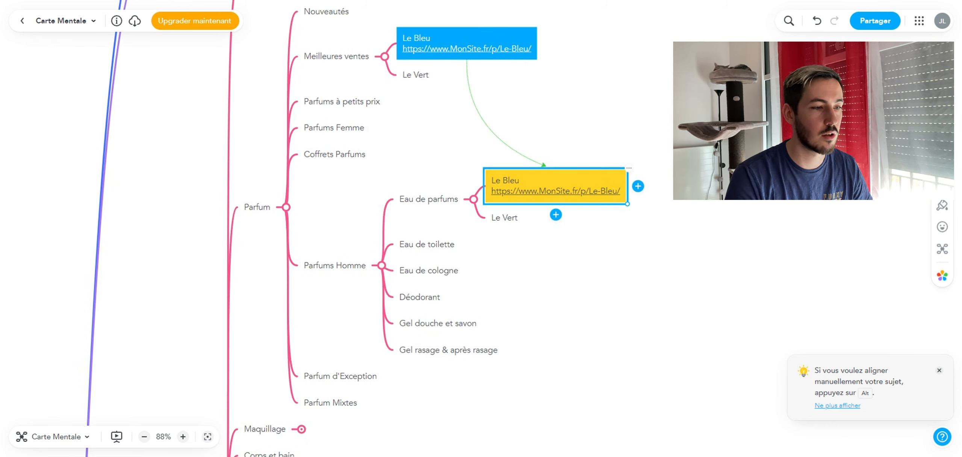
{"action": "key", "text": "Left"}
{"action": "left_click", "coordinate": [573, 183]}
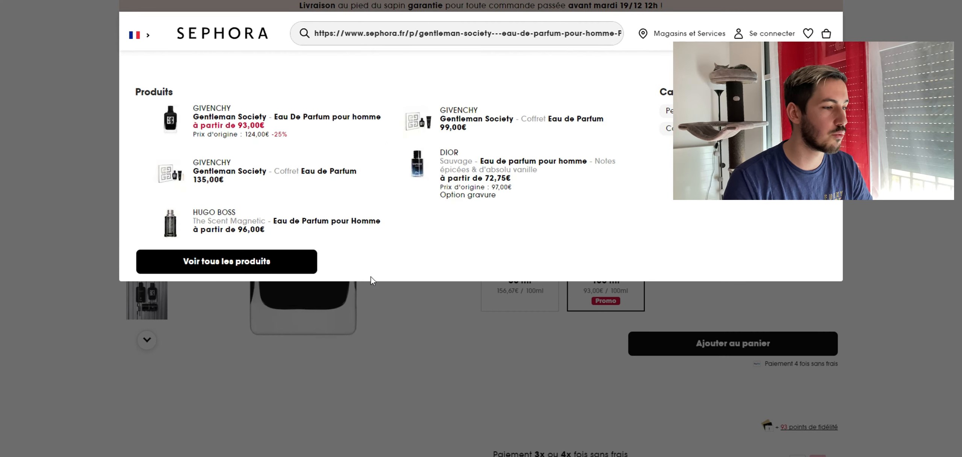
Leave the Sephora search and review the linked Le Vert topics and the yellow Numéro 1 topic under Mascara in the mind map.
{"action": "left_click", "coordinate": [375, 288]}
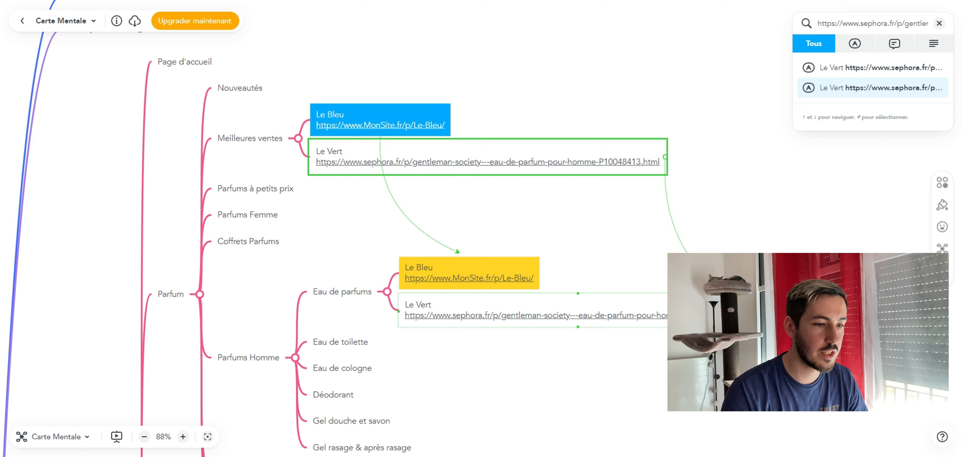
{"action": "left_click", "coordinate": [683, 241]}
{"action": "left_click", "coordinate": [414, 167]}
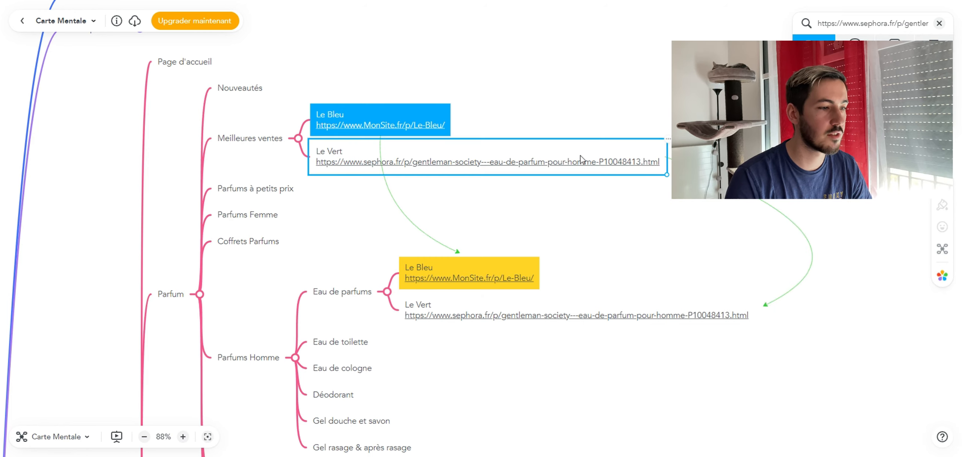
{"action": "left_click", "coordinate": [356, 192]}
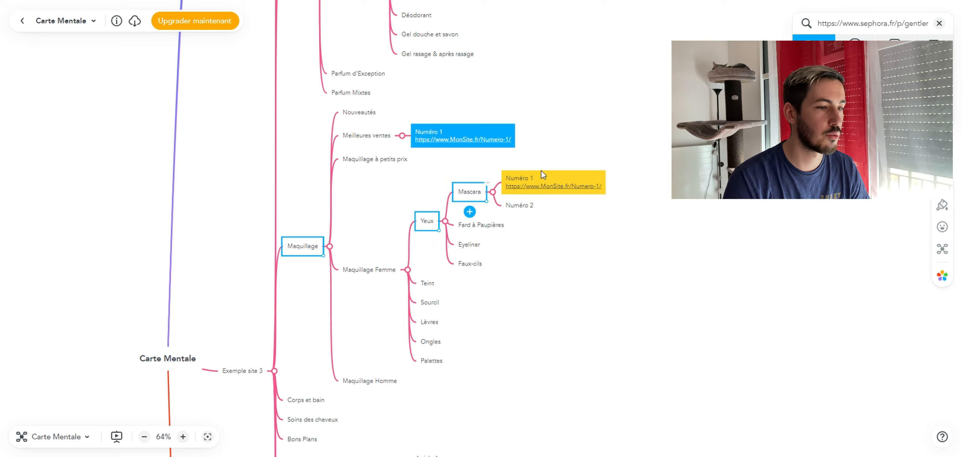
{"action": "left_click", "coordinate": [541, 179]}
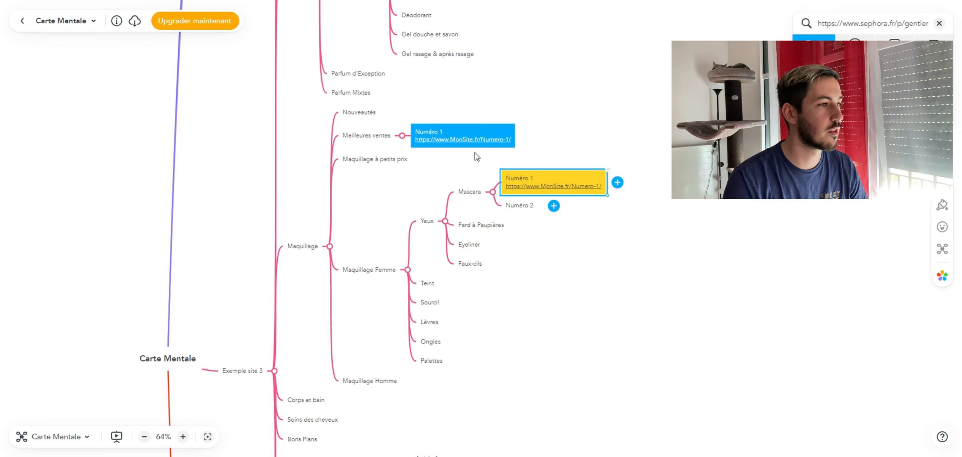
Switch to the Sephora site and open the Meilleures Ventes page of the Maquillage category.
{"action": "left_click", "coordinate": [150, 1]}
{"action": "mouse_move", "coordinate": [239, 64]}
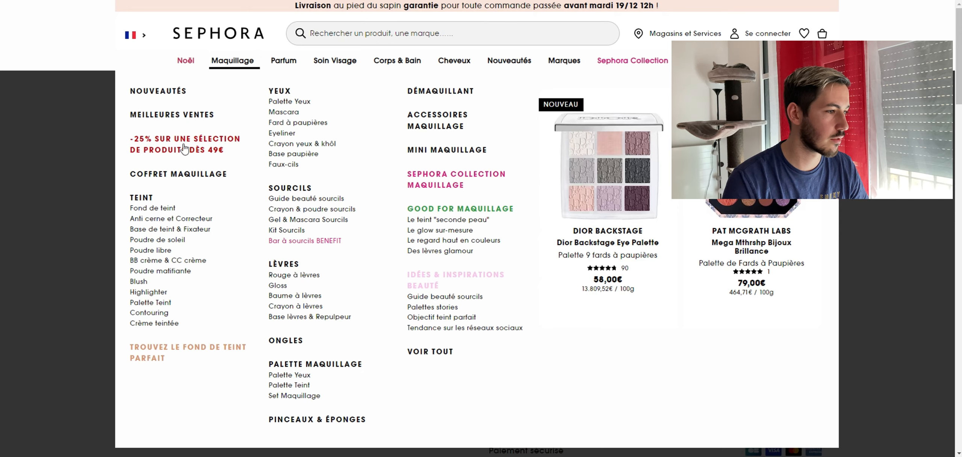
{"action": "left_click", "coordinate": [199, 115]}
{"action": "scroll", "coordinate": [361, 180], "scroll_direction": "down", "scroll_amount": 2}
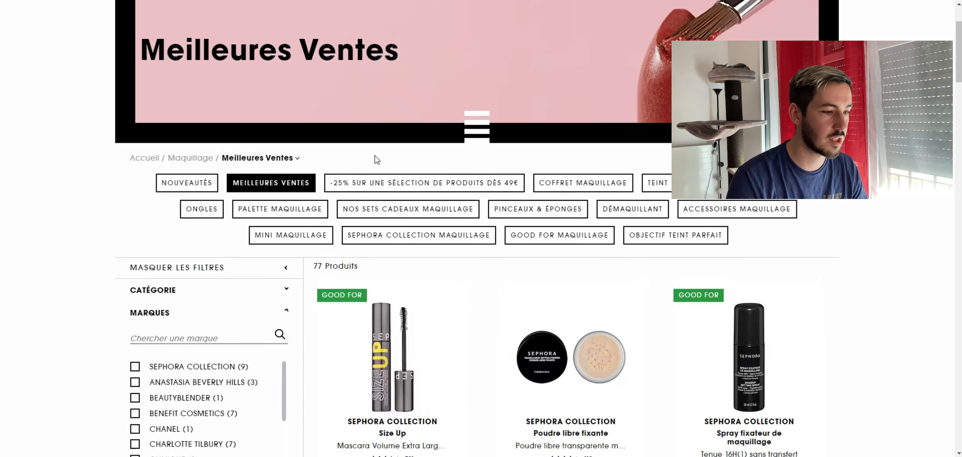
Browse the makeup best sellers and open the product page of the Sephora Collection Size Up mascara.
{"action": "scroll", "coordinate": [377, 160], "scroll_direction": "down", "scroll_amount": 15}
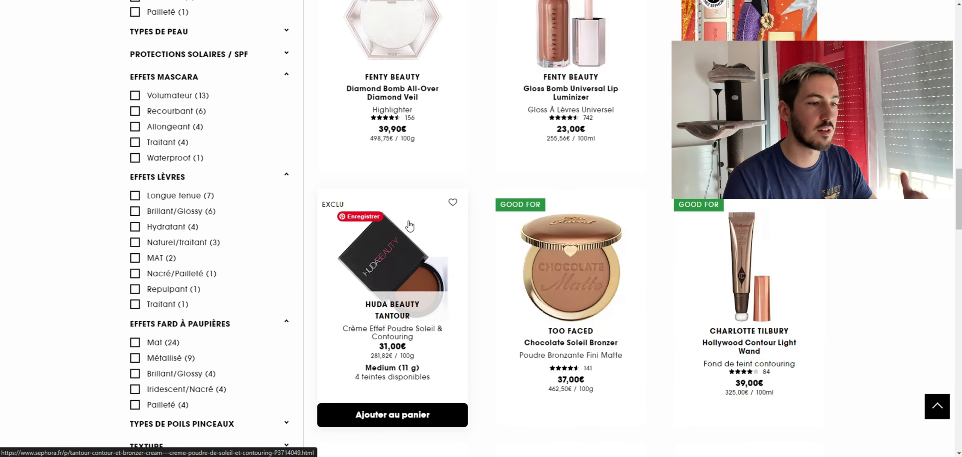
{"action": "scroll", "coordinate": [410, 226], "scroll_direction": "down", "scroll_amount": 15}
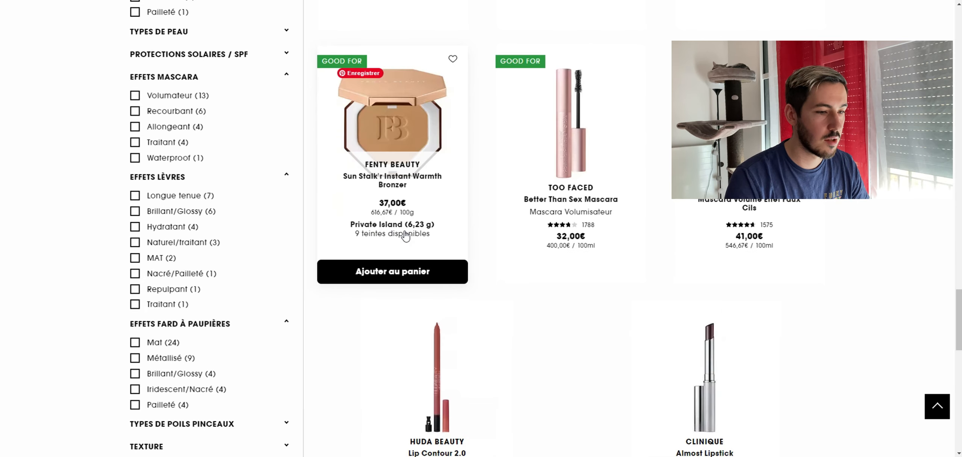
{"action": "scroll", "coordinate": [405, 236], "scroll_direction": "down", "scroll_amount": 5}
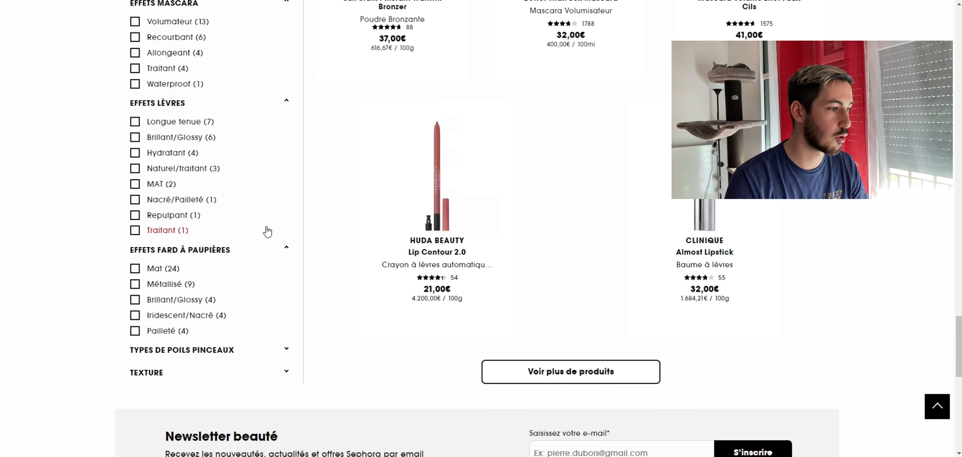
{"action": "scroll", "coordinate": [169, 237], "scroll_direction": "up", "scroll_amount": 20}
{"action": "scroll", "coordinate": [140, 205], "scroll_direction": "down", "scroll_amount": 5}
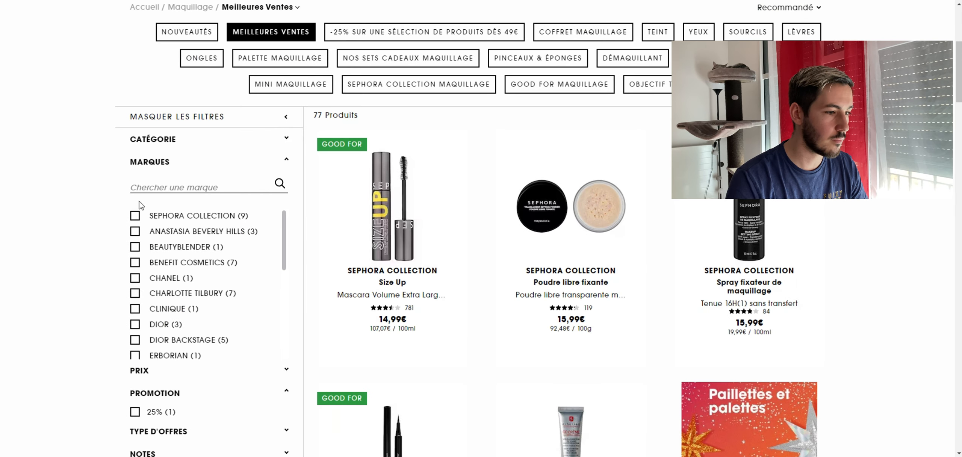
{"action": "left_click", "coordinate": [409, 223]}
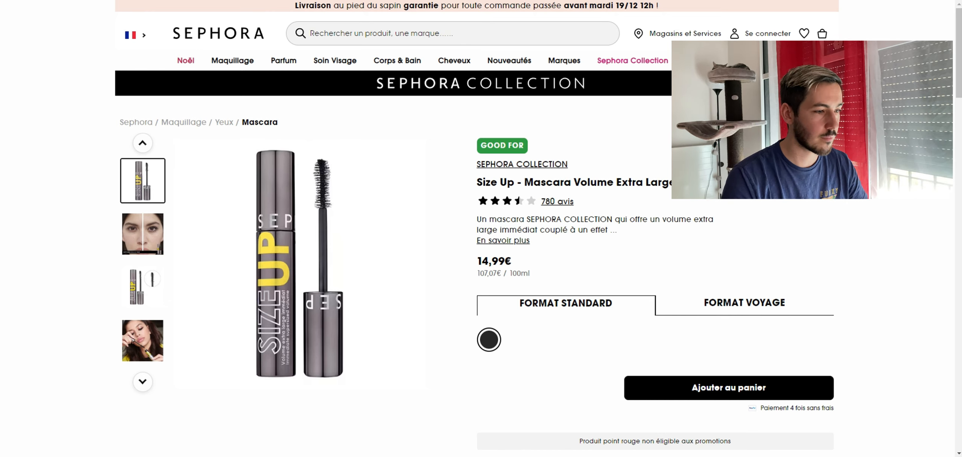
Return to the mind map and examine the Blog topic and its two blog address variants.
{"action": "left_click", "coordinate": [210, 1]}
{"action": "left_click", "coordinate": [370, 224]}
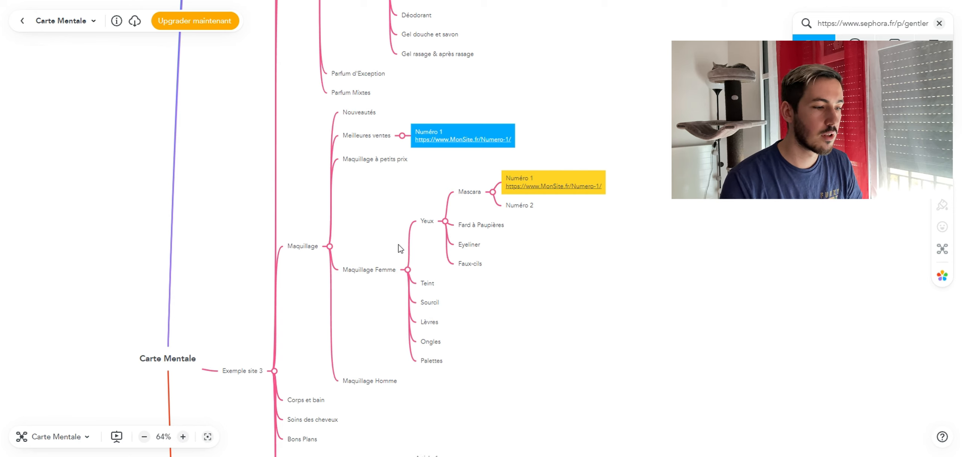
{"action": "left_click_drag", "start_coordinate": [509, 415], "coordinate": [527, 18]}
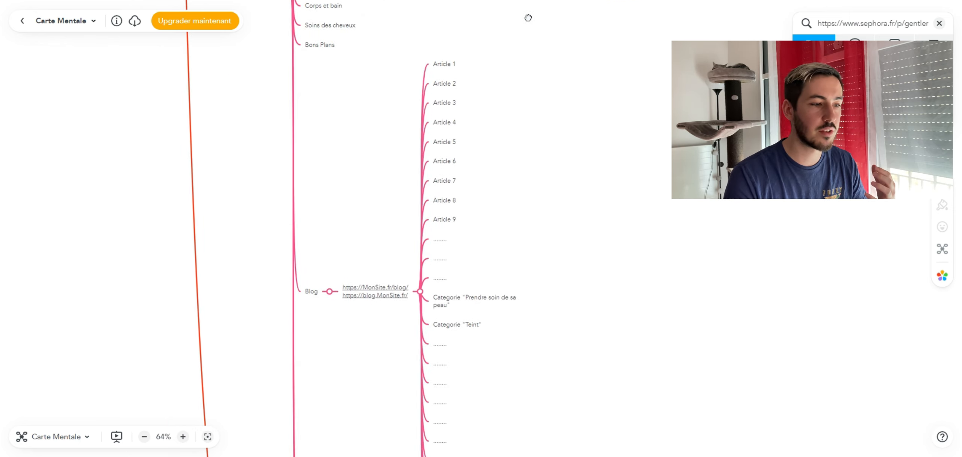
{"action": "left_click", "coordinate": [316, 295]}
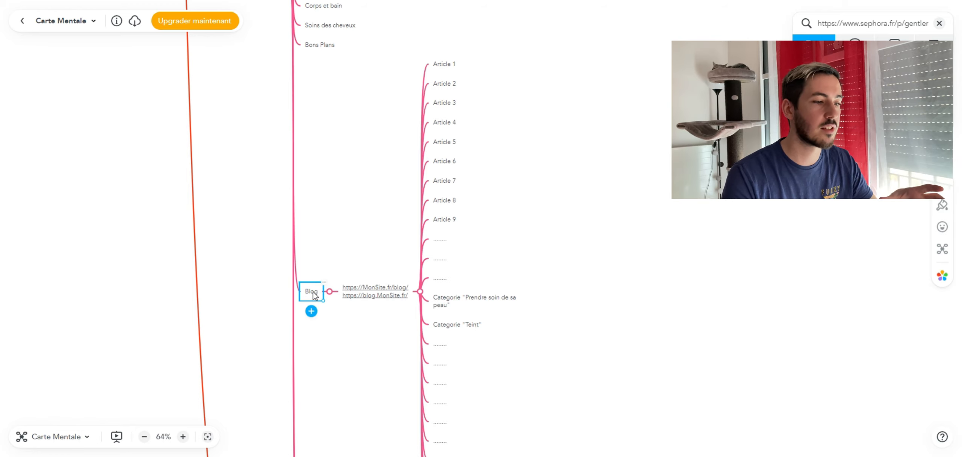
{"action": "scroll", "coordinate": [370, 294], "scroll_direction": "up", "scroll_amount": 1}
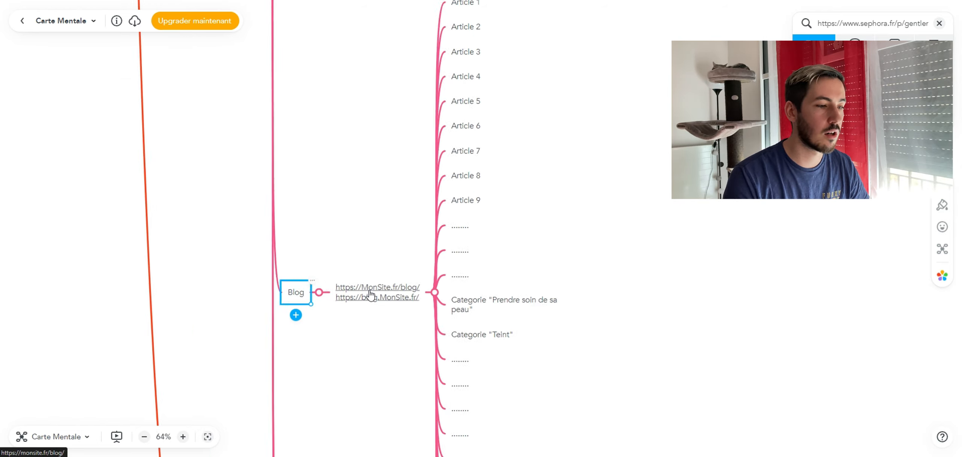
{"action": "scroll", "coordinate": [371, 294], "scroll_direction": "up", "scroll_amount": 3}
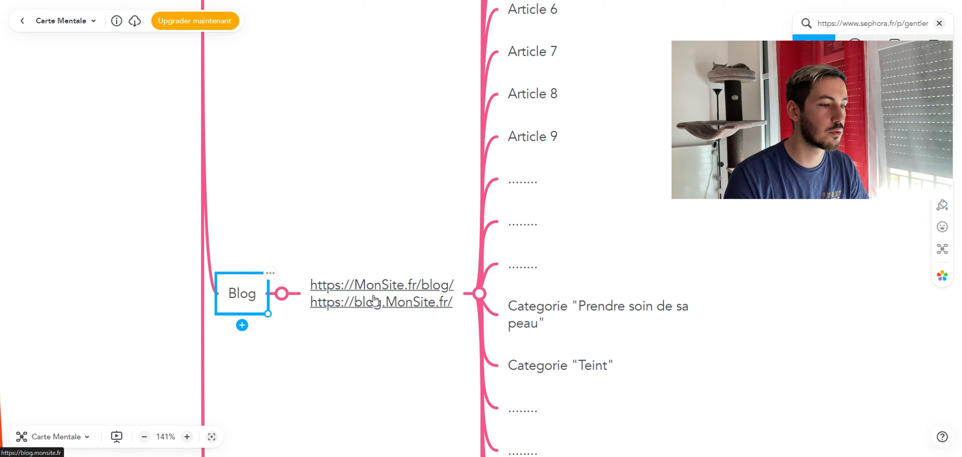
{"action": "scroll", "coordinate": [374, 301], "scroll_direction": "down", "scroll_amount": 3}
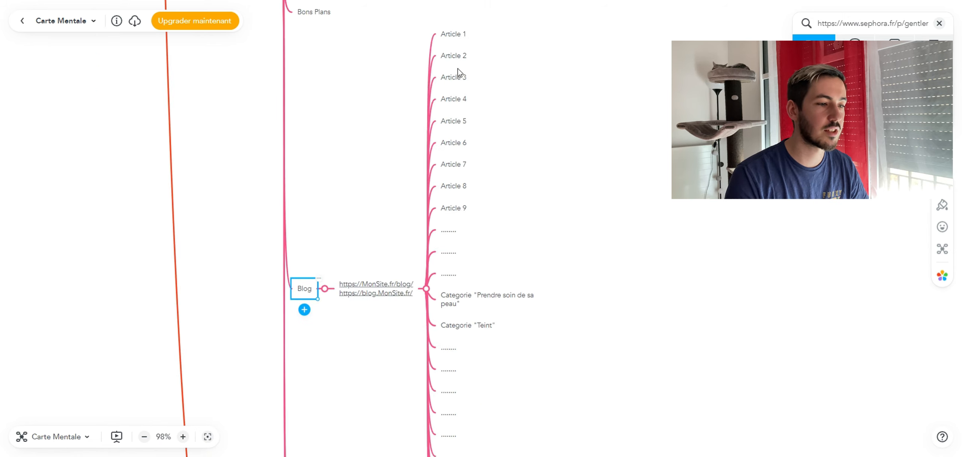
Review the Article 1 and Article 2 topics of the blog, then how Blog relates to the Exemple site 3 topic.
{"action": "left_click", "coordinate": [455, 37]}
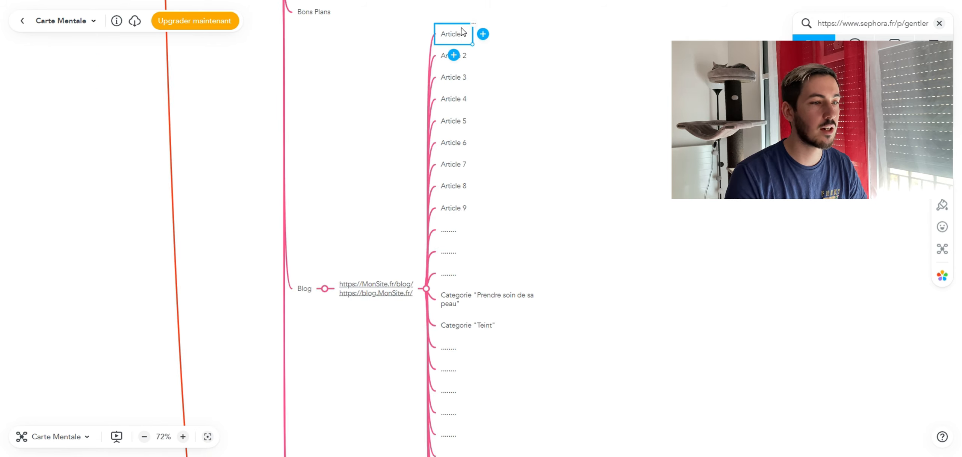
{"action": "left_click", "coordinate": [471, 59]}
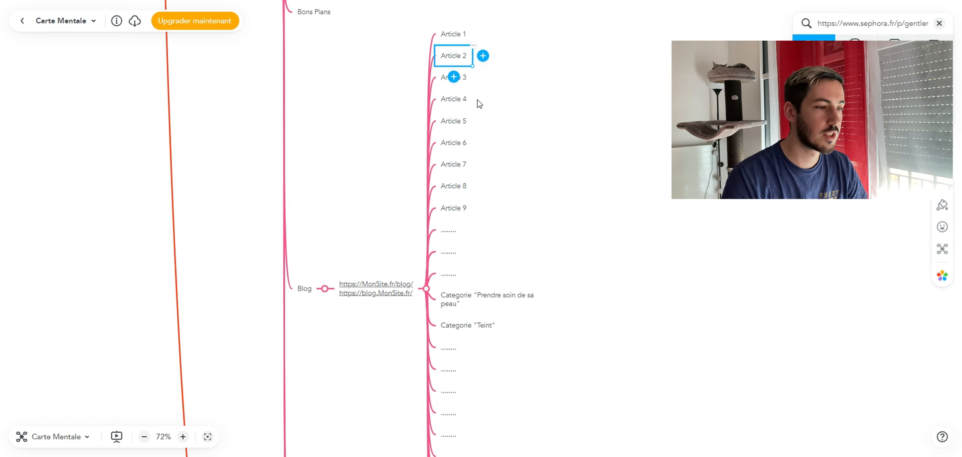
{"action": "left_click", "coordinate": [304, 289]}
{"action": "scroll", "coordinate": [412, 191], "scroll_direction": "up", "scroll_amount": 5}
{"action": "scroll", "coordinate": [412, 191], "scroll_direction": "left", "scroll_amount": 2}
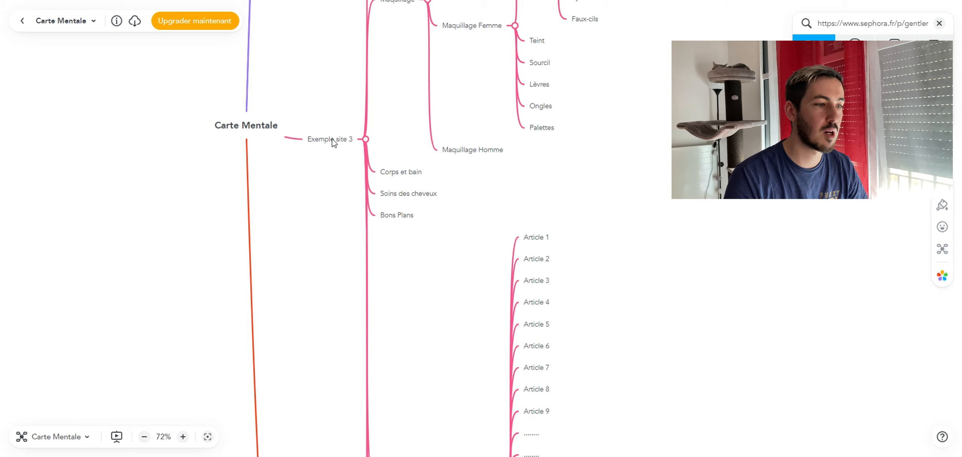
{"action": "left_click", "coordinate": [332, 142]}
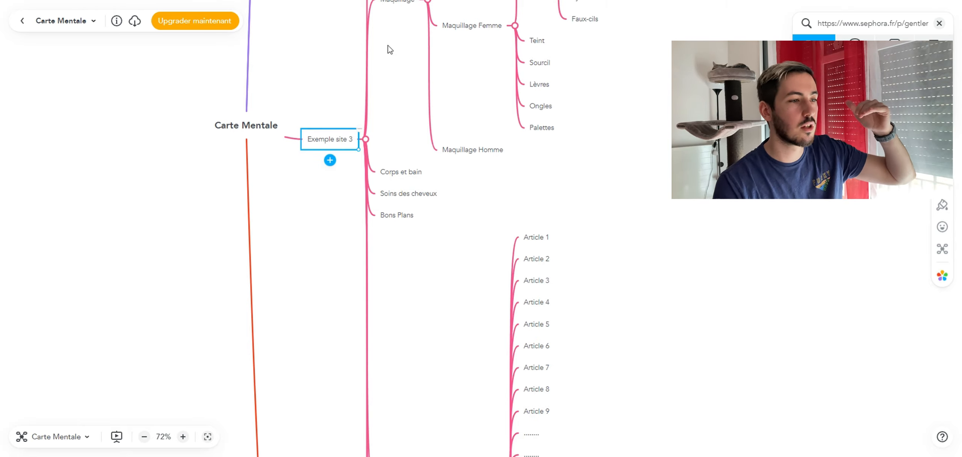
Review the Blog topic, its Article 1 to Article 3 topics and the Categorie "Prendre soin de sa peau" topic.
{"action": "left_click_drag", "start_coordinate": [399, 53], "coordinate": [418, 188]}
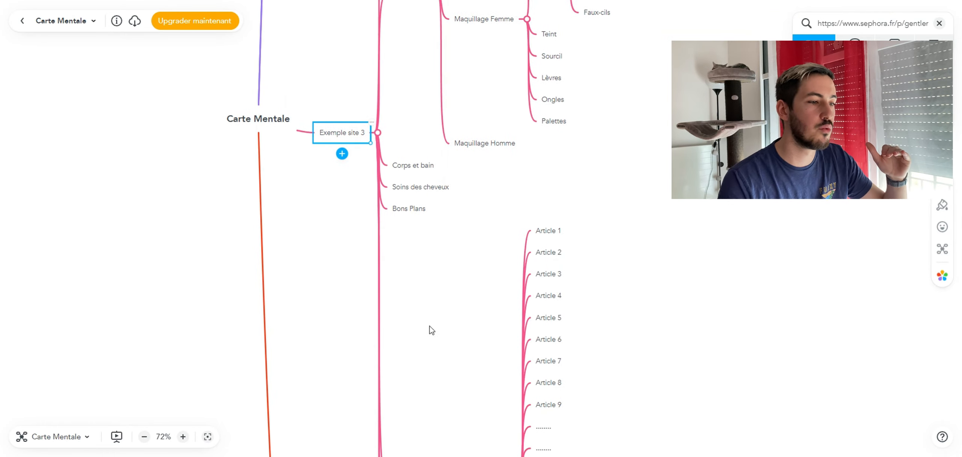
{"action": "left_click_drag", "start_coordinate": [429, 329], "coordinate": [415, 19]}
{"action": "left_click", "coordinate": [387, 181]}
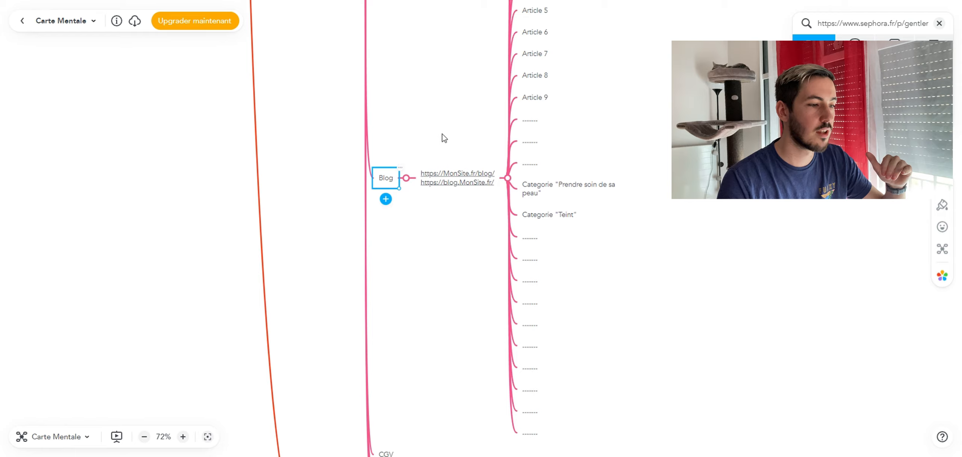
{"action": "left_click_drag", "start_coordinate": [443, 137], "coordinate": [337, 249]}
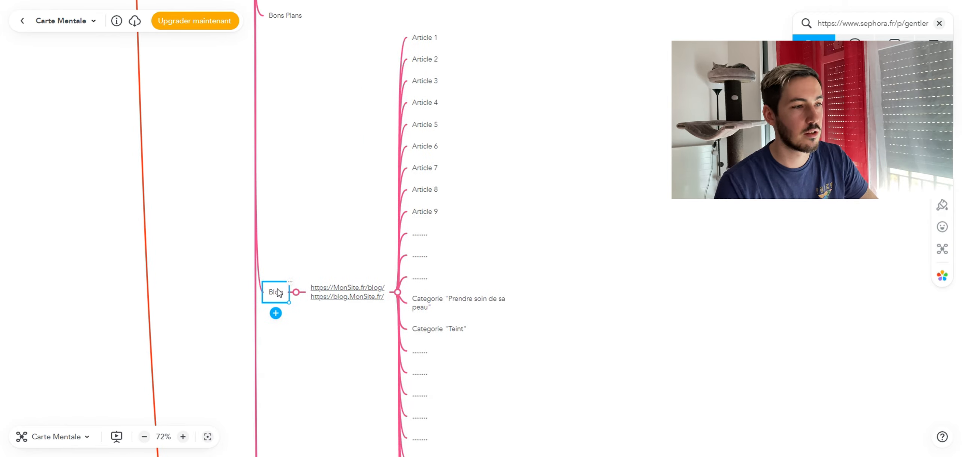
{"action": "left_click", "coordinate": [432, 38]}
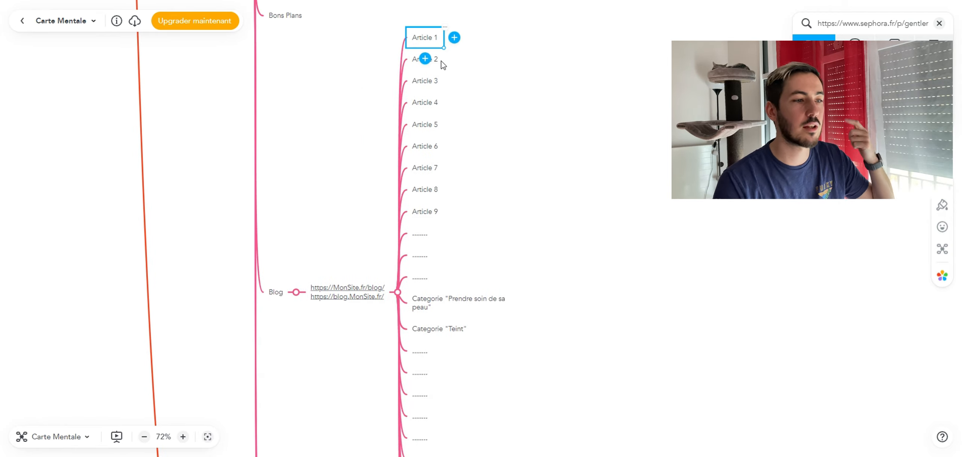
{"action": "left_click", "coordinate": [439, 61]}
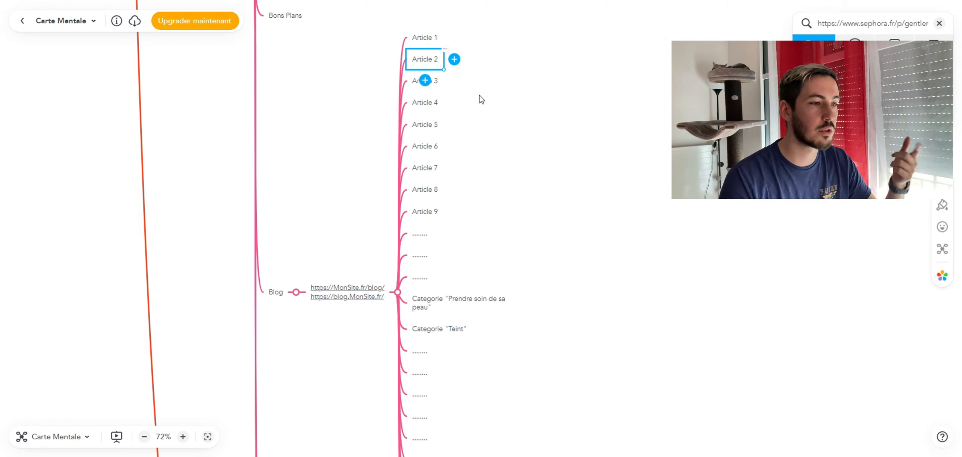
{"action": "left_click", "coordinate": [427, 83]}
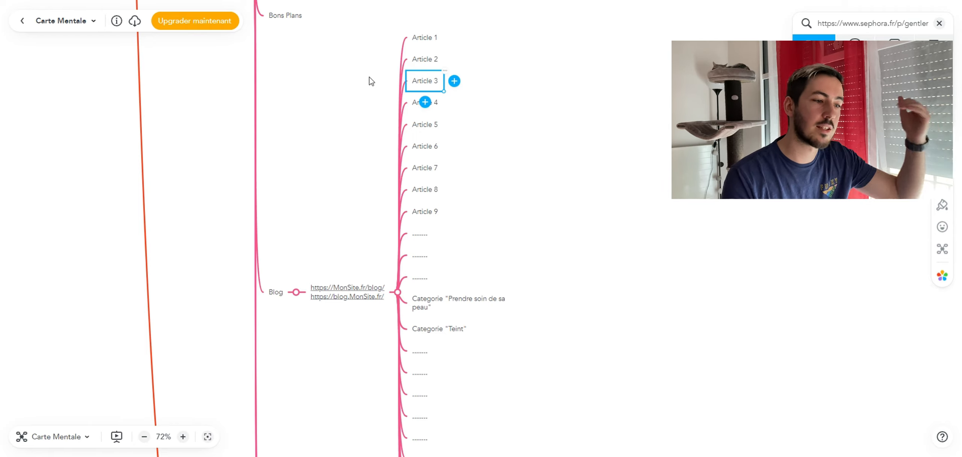
{"action": "left_click", "coordinate": [455, 301]}
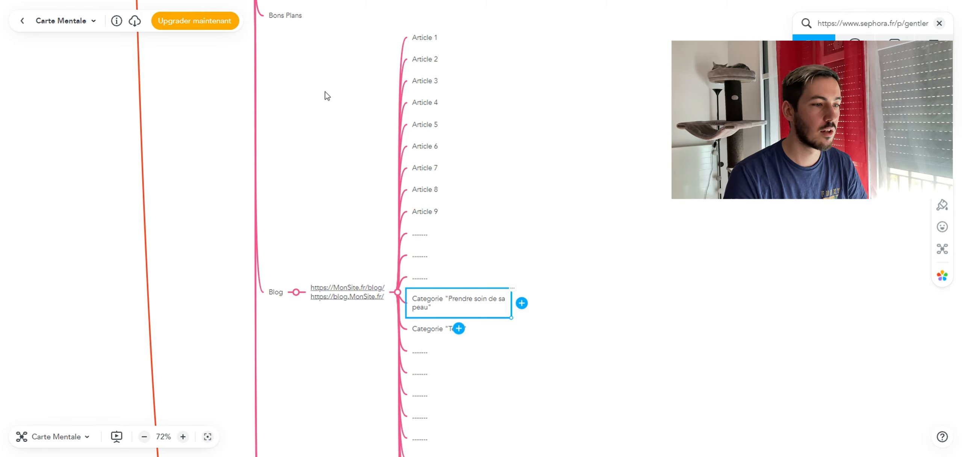
Collapse the Exemple site 3 branch, expand the Exemple site 4 branch and close the map search.
{"action": "left_click_drag", "start_coordinate": [327, 96], "coordinate": [492, 323]}
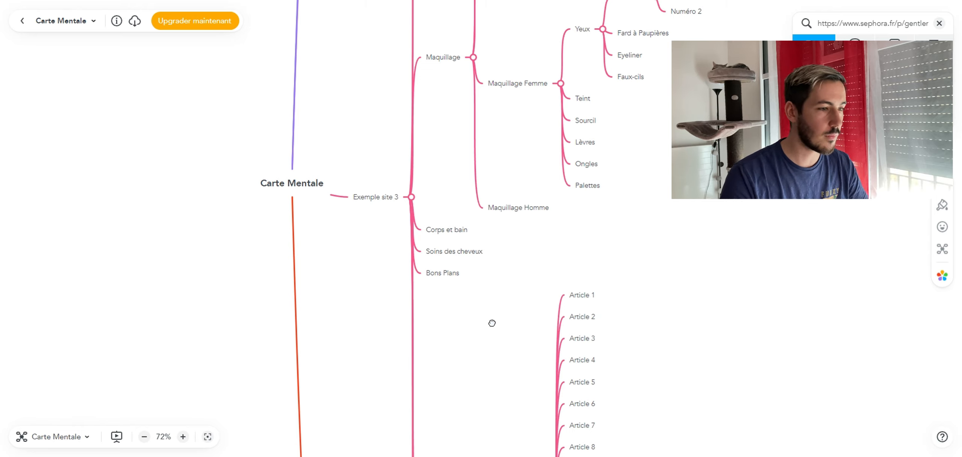
{"action": "left_click", "coordinate": [411, 197]}
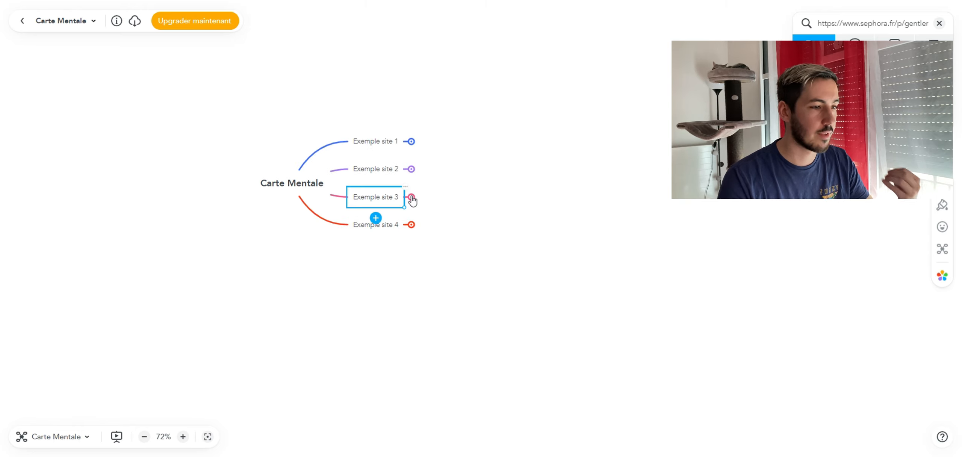
{"action": "left_click", "coordinate": [411, 226]}
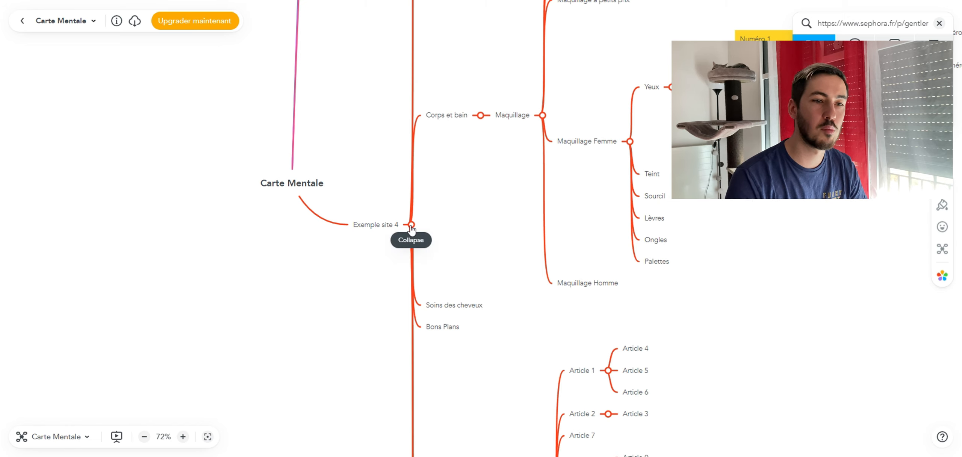
{"action": "left_click", "coordinate": [939, 23]}
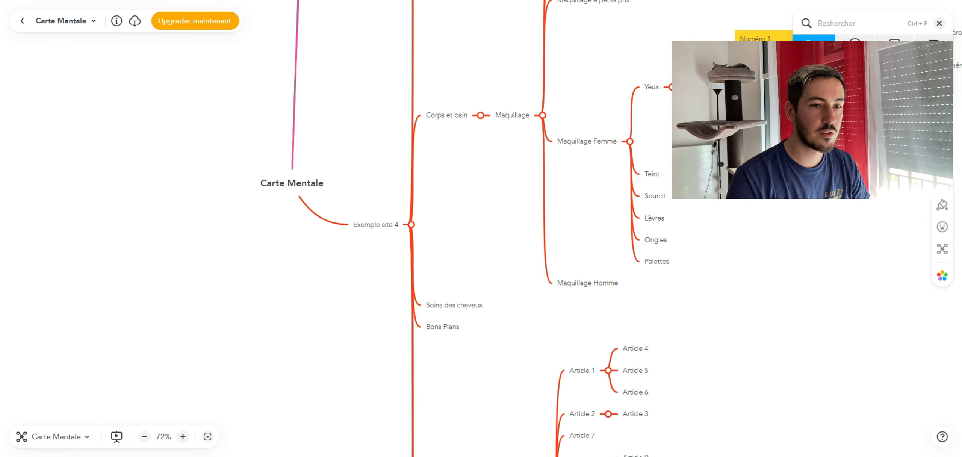
{"action": "left_click", "coordinate": [939, 23]}
Examine the highlighted product topics of Exemple site 4: Numéro 1 under Mascara and Le Bleu under Eau de parfums.
{"action": "left_click_drag", "start_coordinate": [644, 129], "coordinate": [506, 266]}
{"action": "scroll", "coordinate": [451, 227], "scroll_direction": "down", "scroll_amount": 3}
{"action": "left_click_drag", "start_coordinate": [548, 77], "coordinate": [488, 87]}
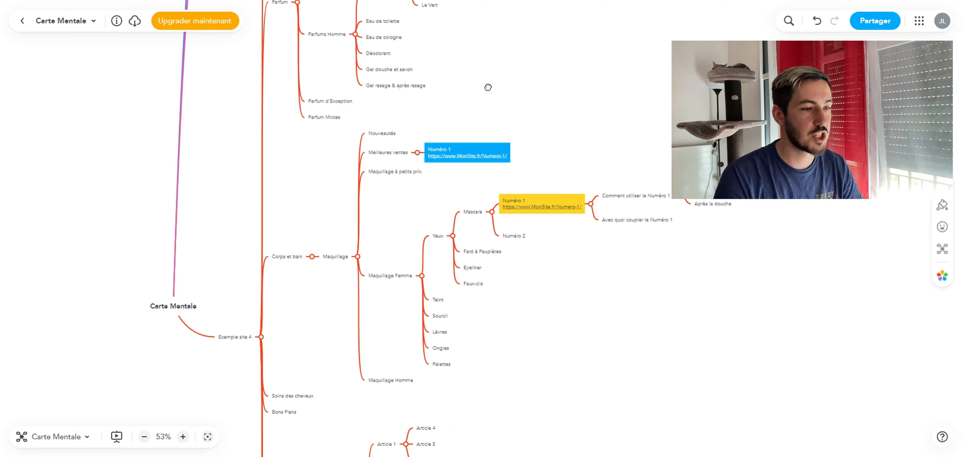
{"action": "left_click_drag", "start_coordinate": [544, 128], "coordinate": [499, 114]}
{"action": "scroll", "coordinate": [506, 174], "scroll_direction": "up", "scroll_amount": 2}
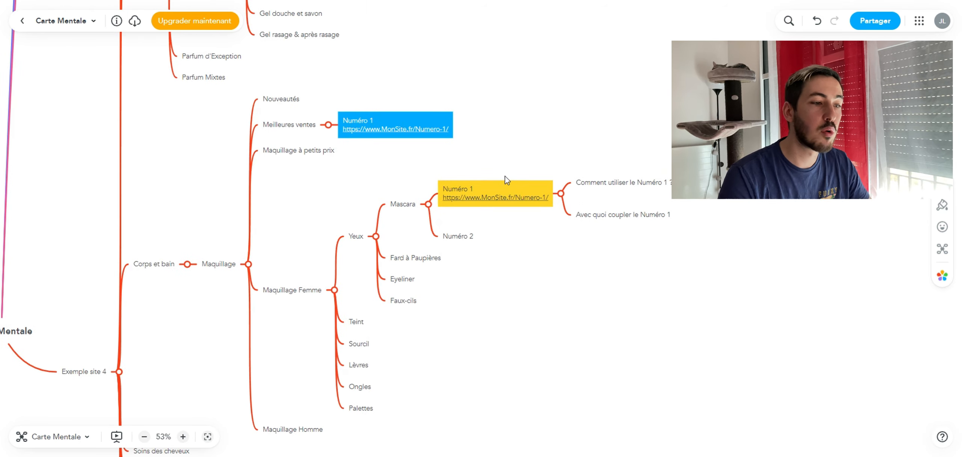
{"action": "left_click", "coordinate": [491, 189]}
{"action": "left_click_drag", "start_coordinate": [472, 70], "coordinate": [467, 249]}
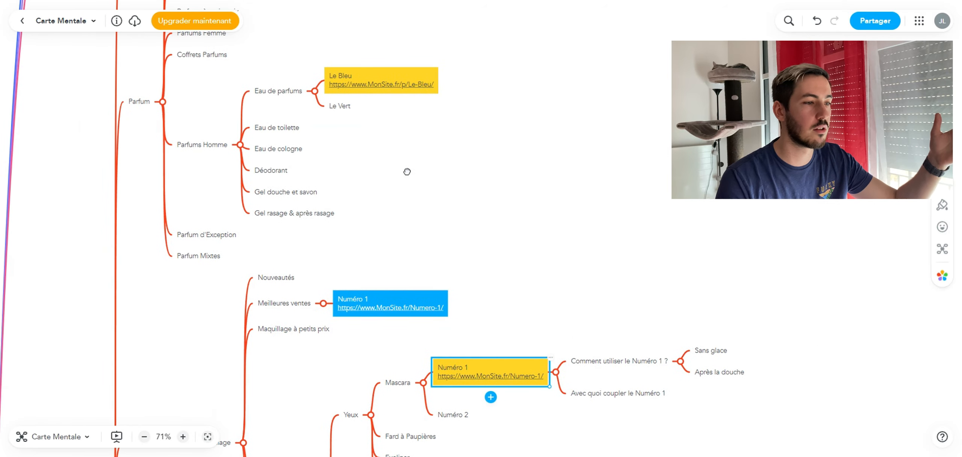
{"action": "left_click", "coordinate": [373, 83]}
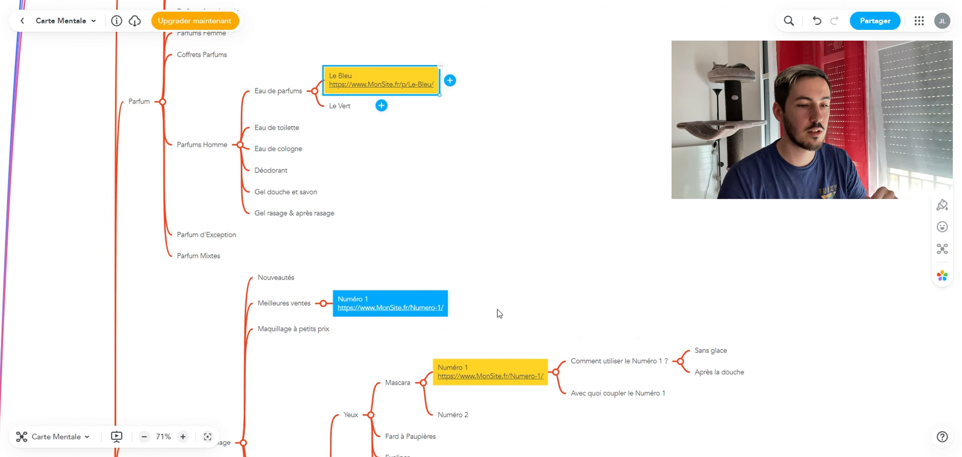
{"action": "left_click_drag", "start_coordinate": [498, 312], "coordinate": [494, 262]}
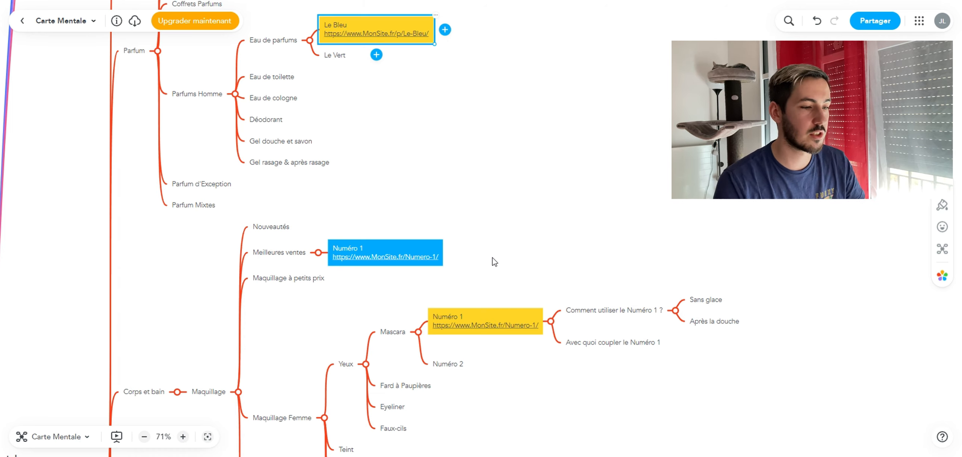
Examine the Numéro 1 mascara topic and its "Comment utiliser le Numéro 1 ?" subtopic up close.
{"action": "scroll", "coordinate": [493, 262], "scroll_direction": "down", "scroll_amount": 4}
{"action": "scroll", "coordinate": [436, 152], "scroll_direction": "right", "scroll_amount": 2}
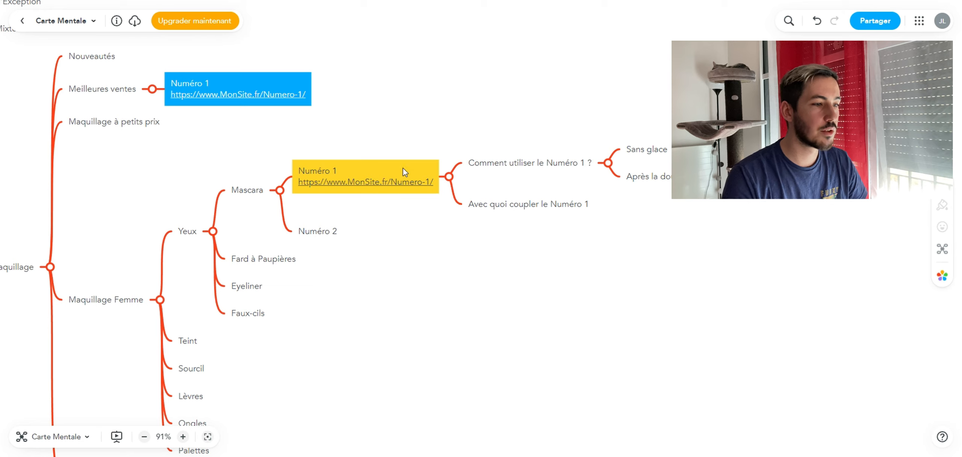
{"action": "left_click", "coordinate": [403, 169]}
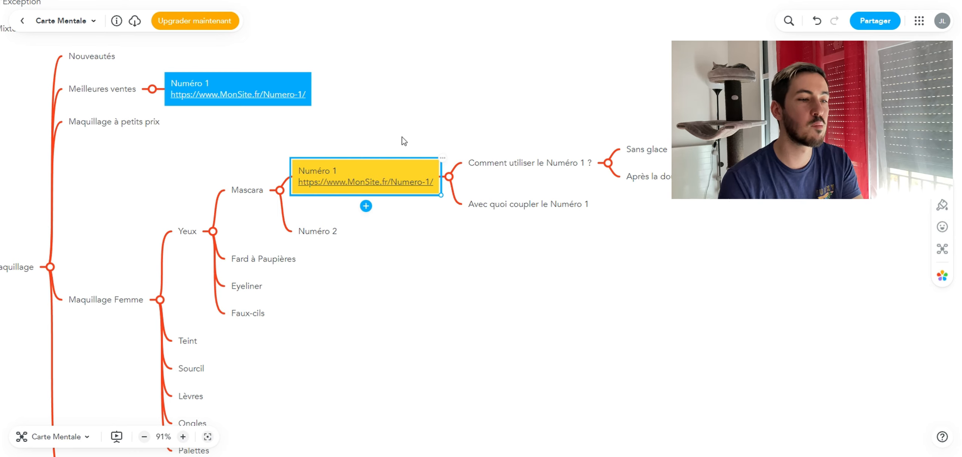
{"action": "left_click", "coordinate": [552, 163]}
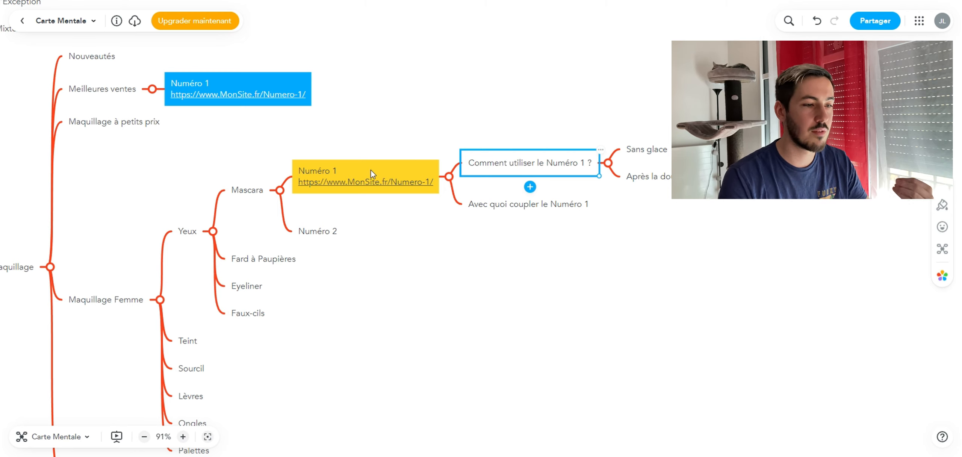
Add the subtopic "Utilser le fond de teint Baton & Numéro 1" under "Avec quoi coupler le Numéro 1".
{"action": "left_click", "coordinate": [519, 207]}
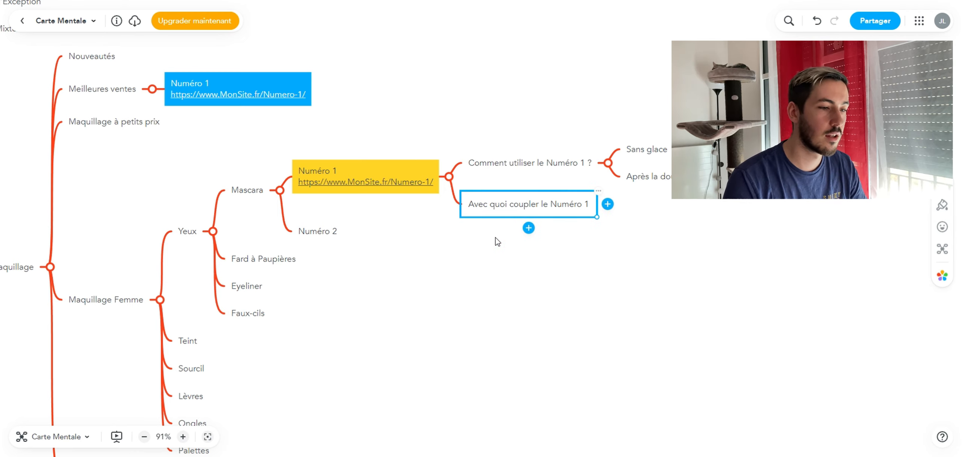
{"action": "left_click", "coordinate": [608, 204]}
{"action": "type", "text": "Ut"}
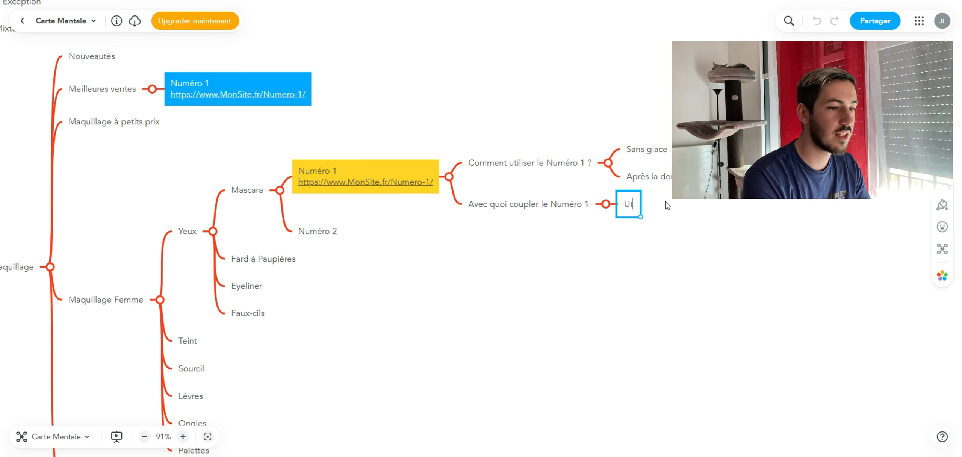
{"action": "type", "text": "ilser le fon"}
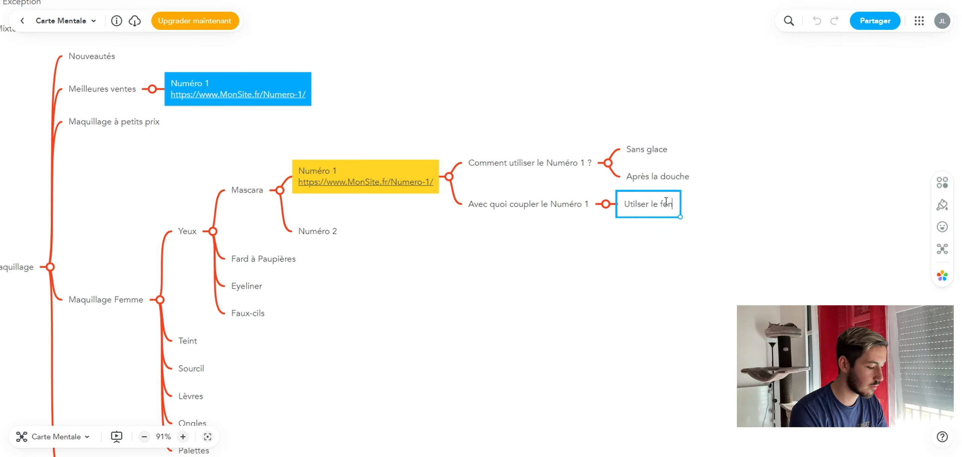
{"action": "type", "text": "d de teint"}
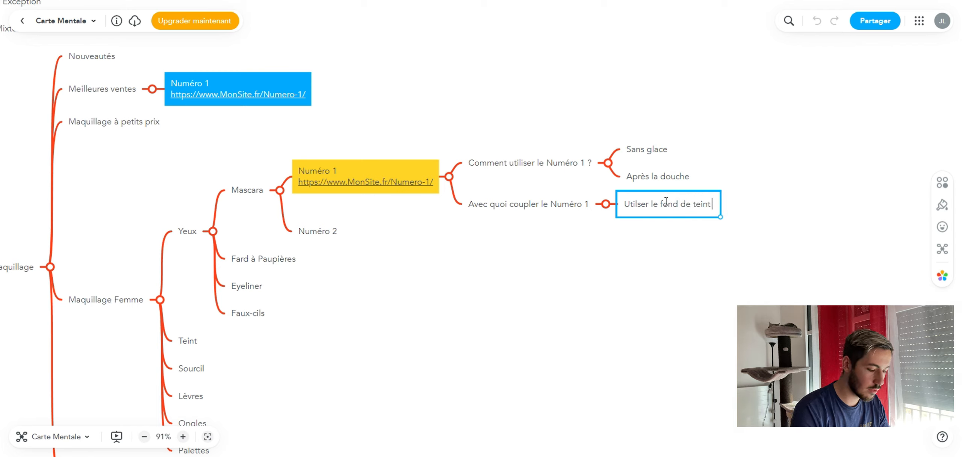
{"action": "type", "text": " Bleu"}
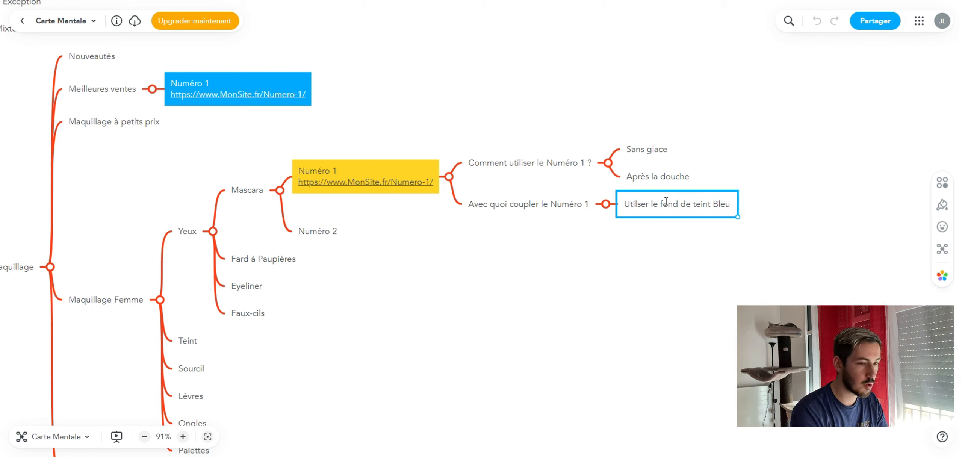
{"action": "key", "text": "BackSpace"}
{"action": "key", "text": "BackSpace"}
{"action": "key", "text": "BackSpace"}
{"action": "key", "text": "BackSpace"}
{"action": "key", "text": "BackSpace"}
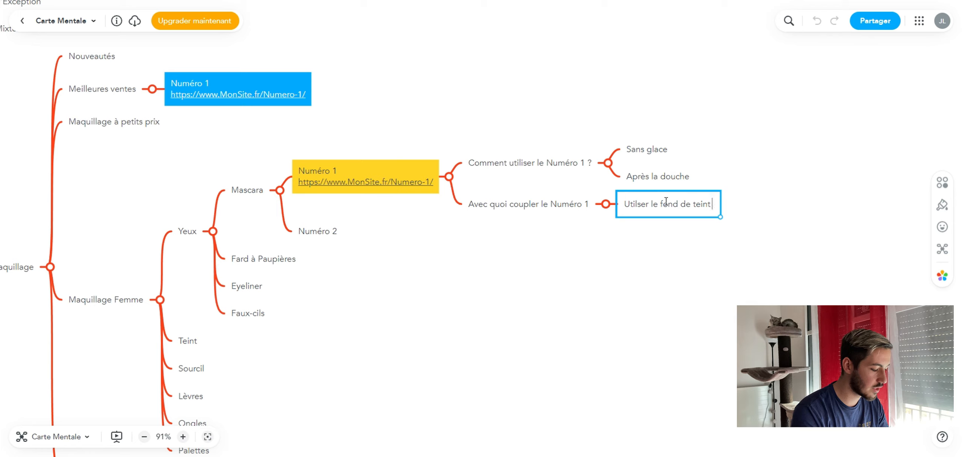
{"action": "type", "text": "Baton"}
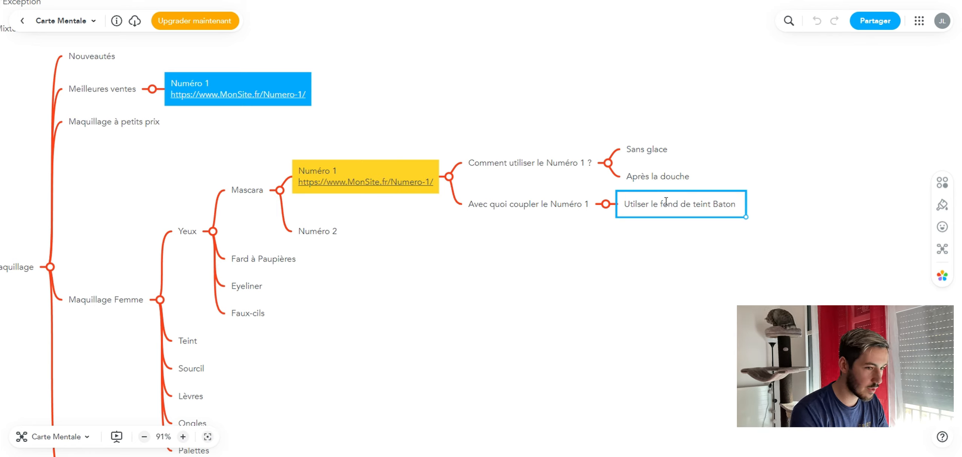
{"action": "type", "text": " &"}
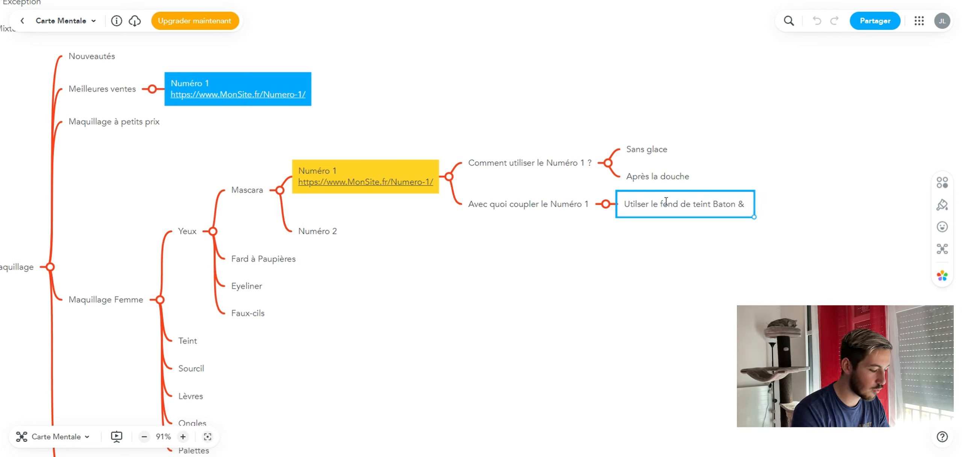
{"action": "type", "text": " Numéro "}
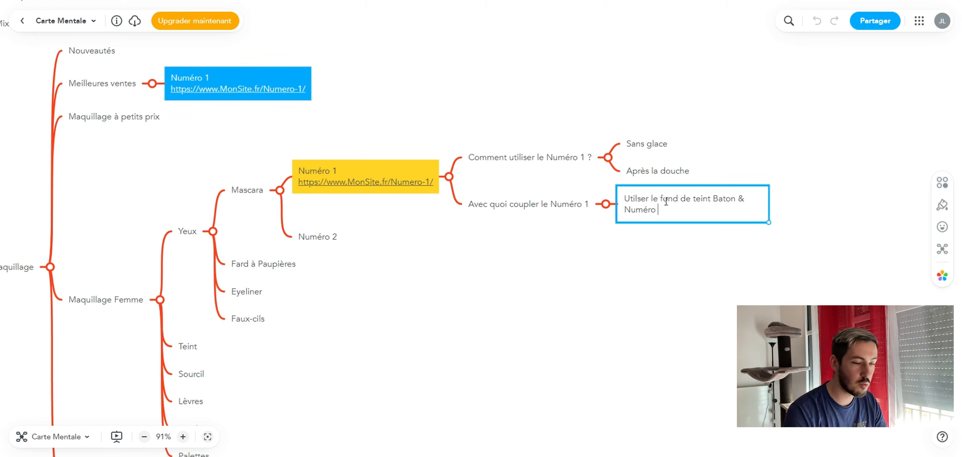
{"action": "type", "text": "1"}
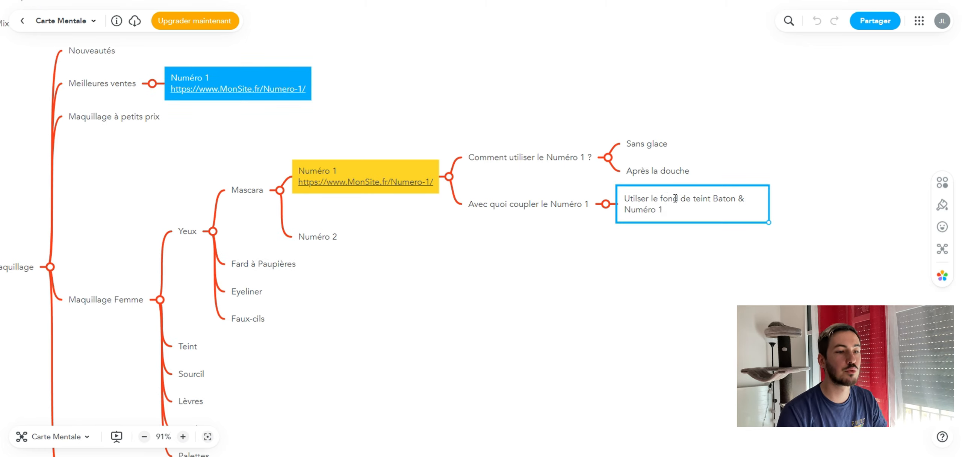
{"action": "left_click", "coordinate": [800, 202]}
{"action": "left_click", "coordinate": [747, 209]}
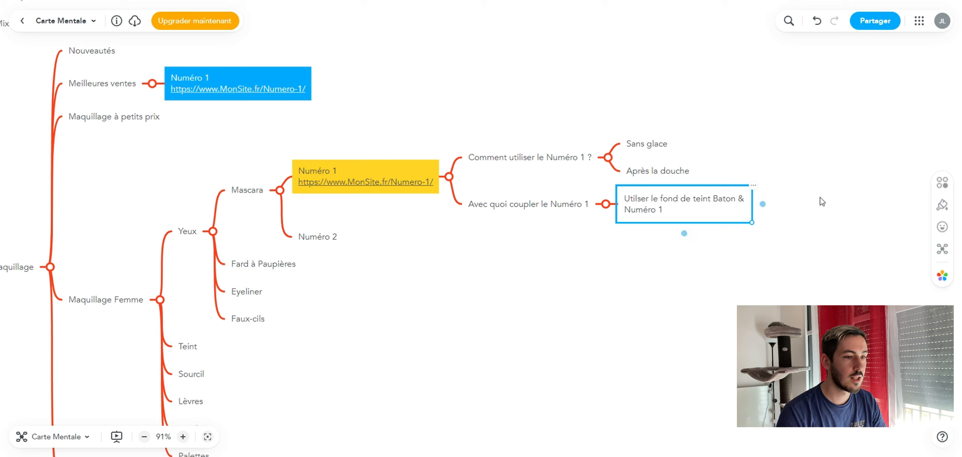